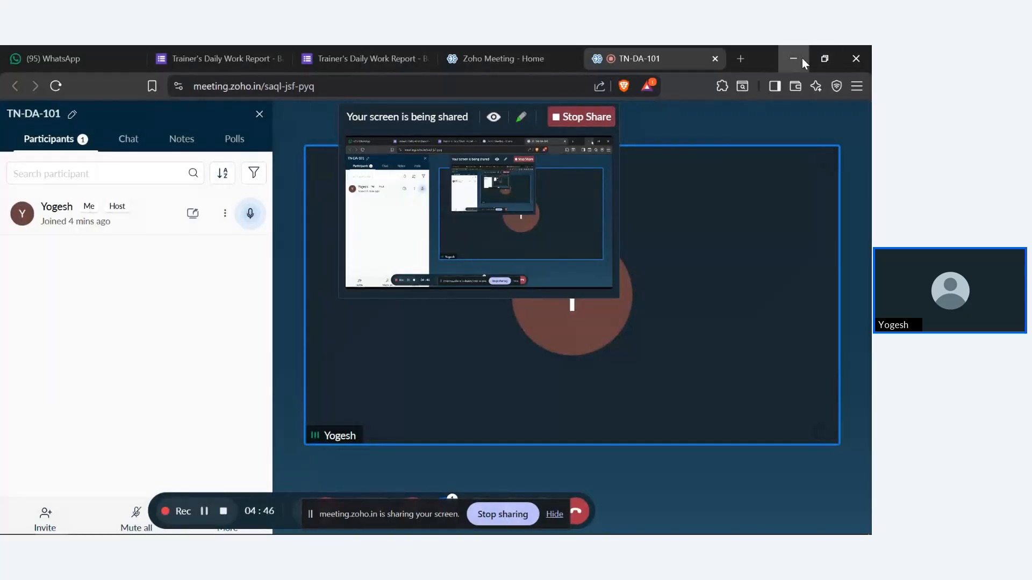
# Step: Switch to SQL Server Management Studio and start a flat-file import into the sql4 database, reaching the input file page
pyautogui.click(802, 58)
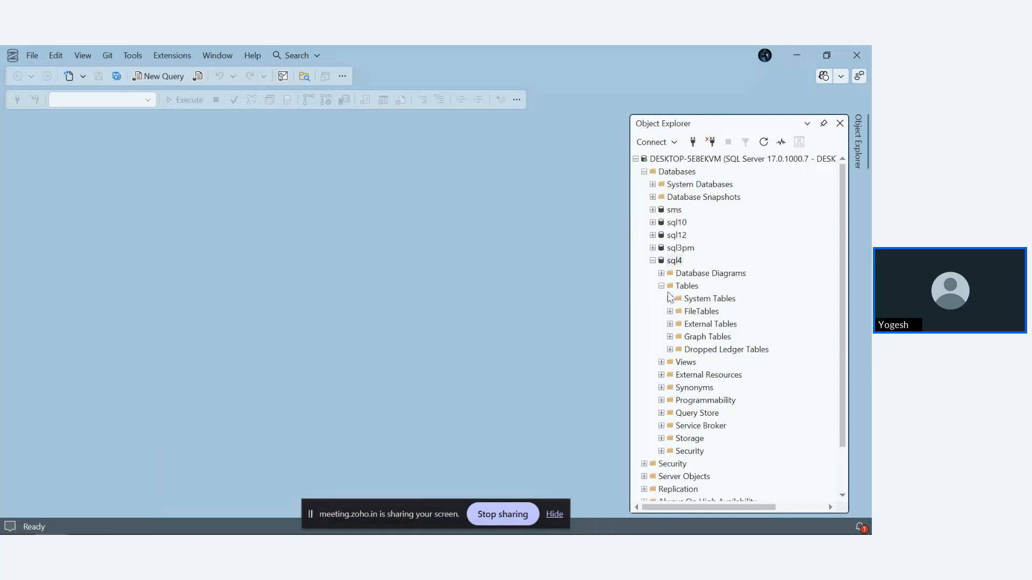
pyautogui.rightClick(671, 264)
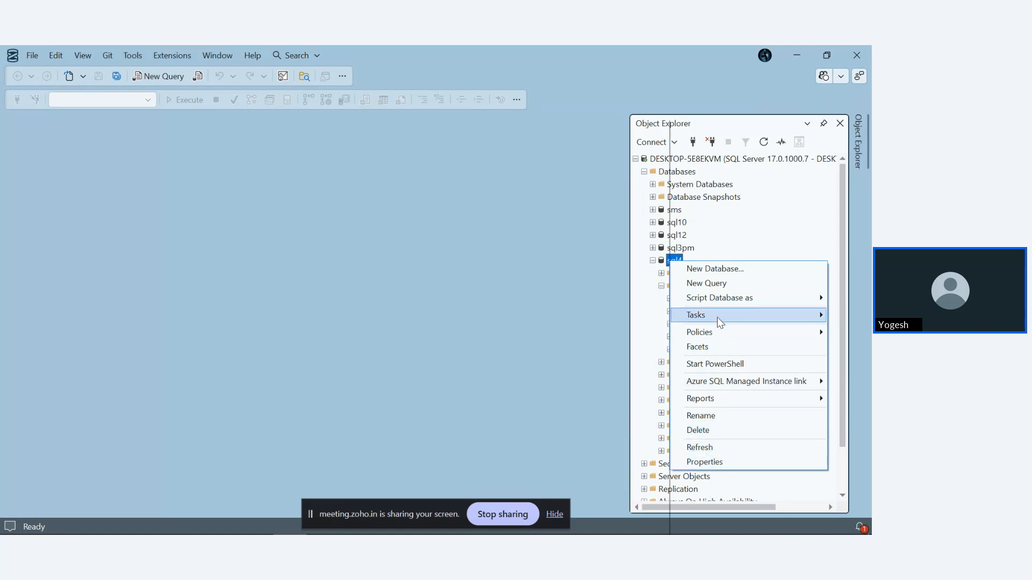
pyautogui.moveTo(717, 317)
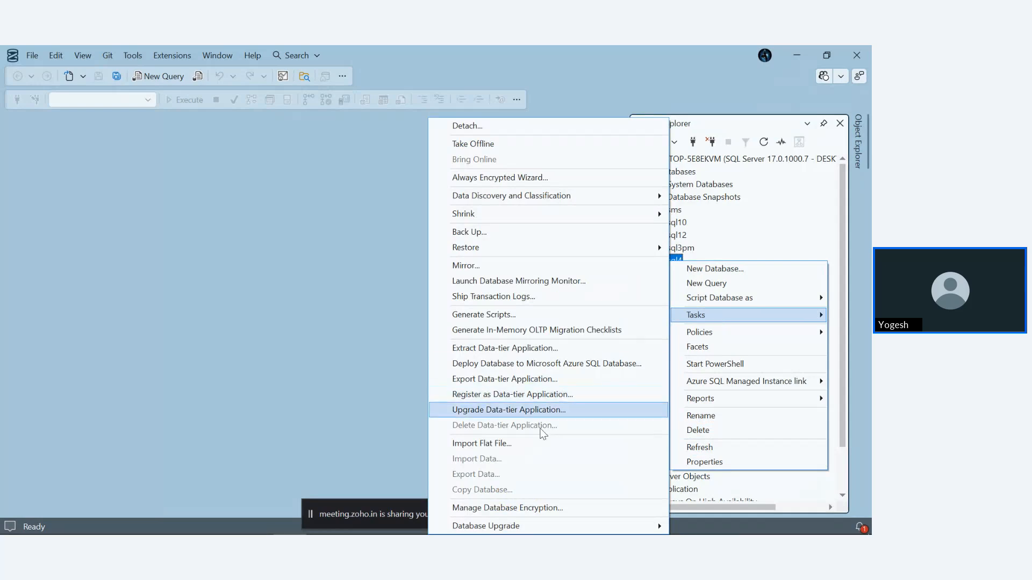
pyautogui.click(475, 444)
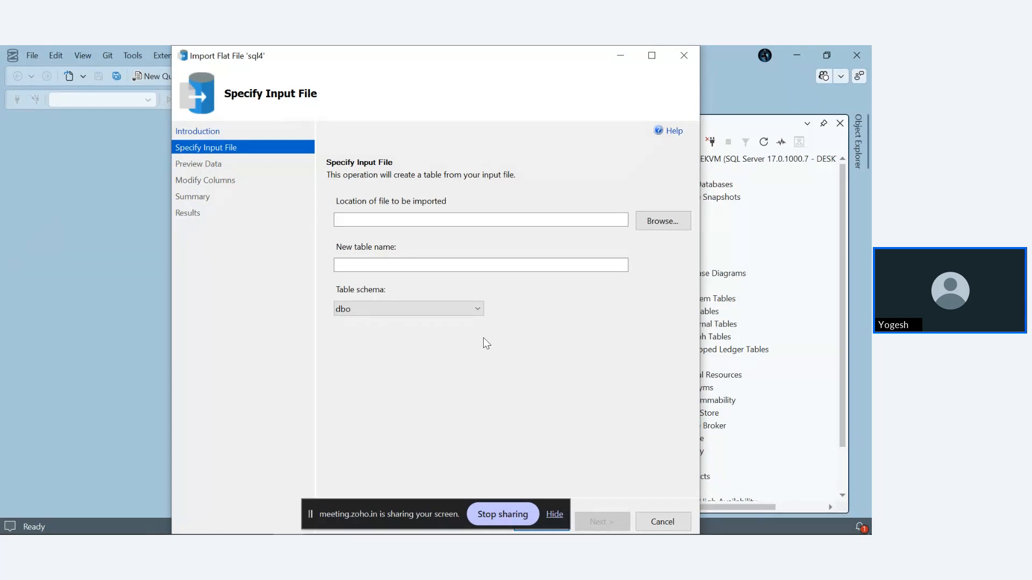
pyautogui.click(553, 514)
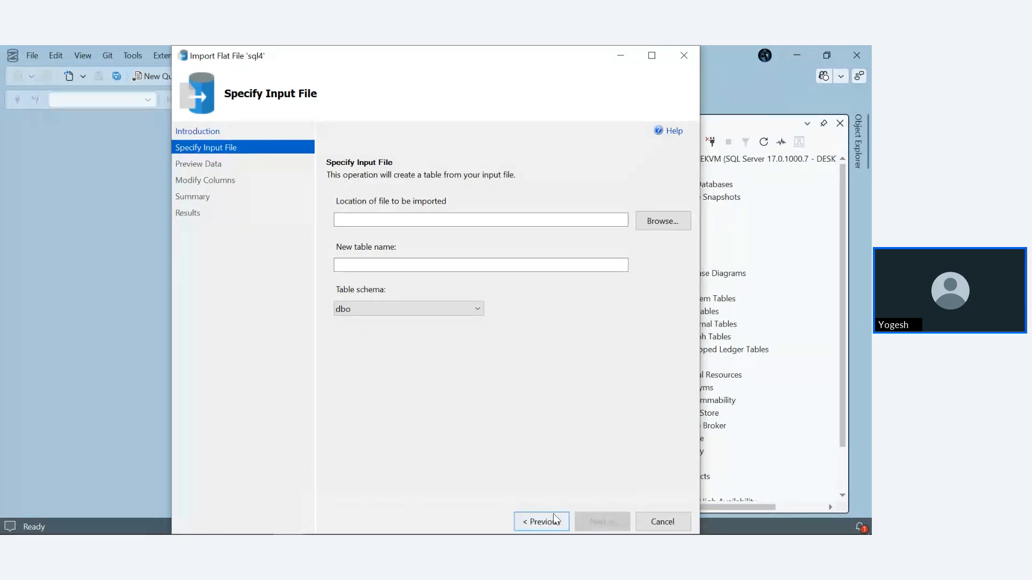
pyautogui.click(552, 520)
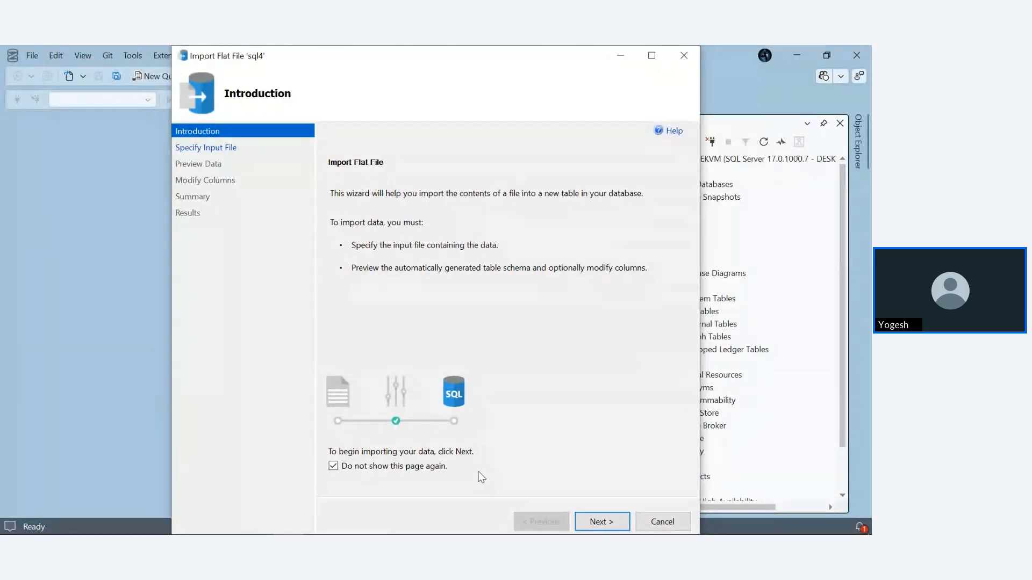
pyautogui.click(599, 510)
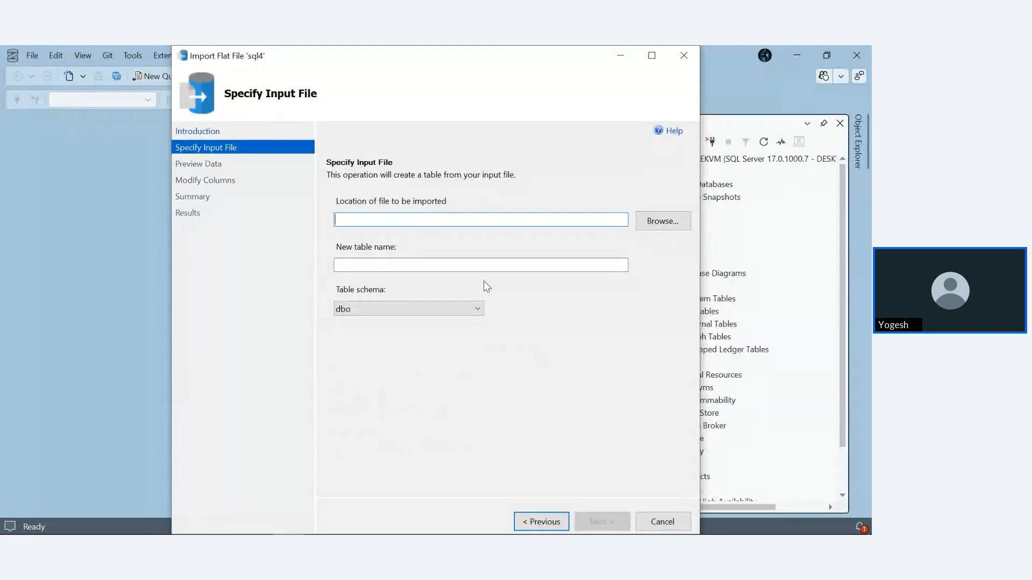
# Step: Choose chocolate_sales_sample.csv from the Data Analytics DataSets folder as the file to import
pyautogui.click(656, 217)
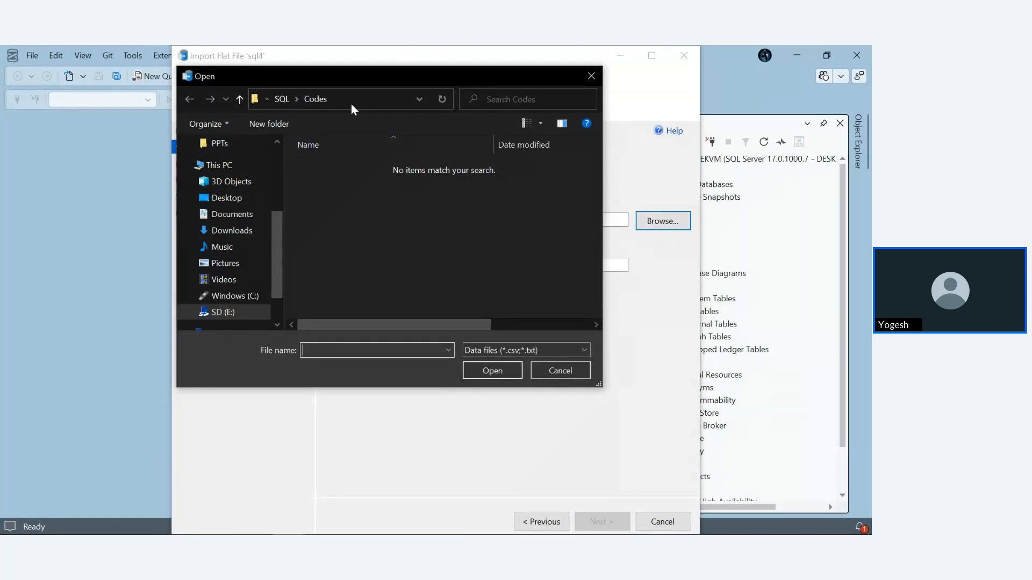
pyautogui.click(285, 98)
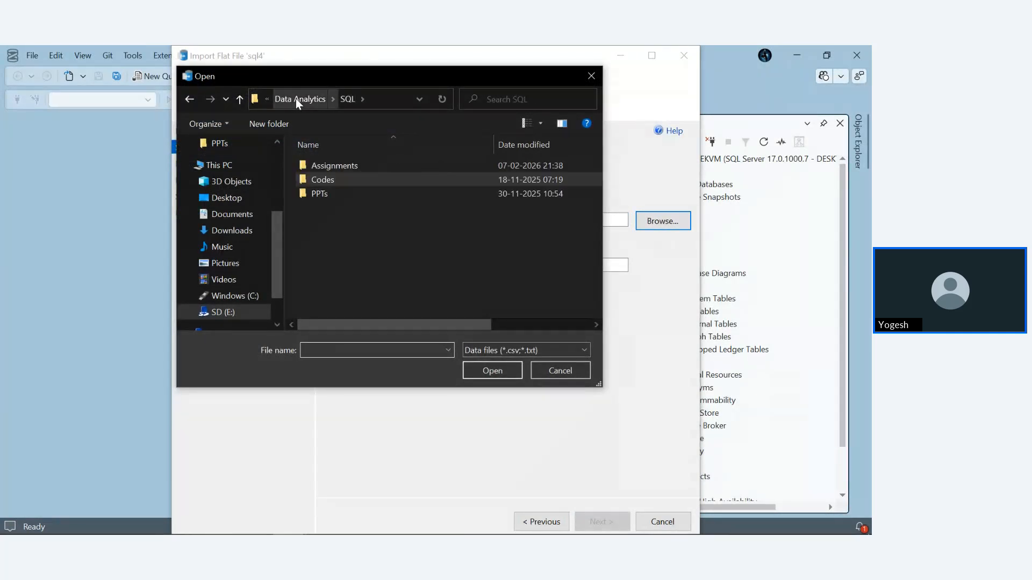
pyautogui.click(295, 98)
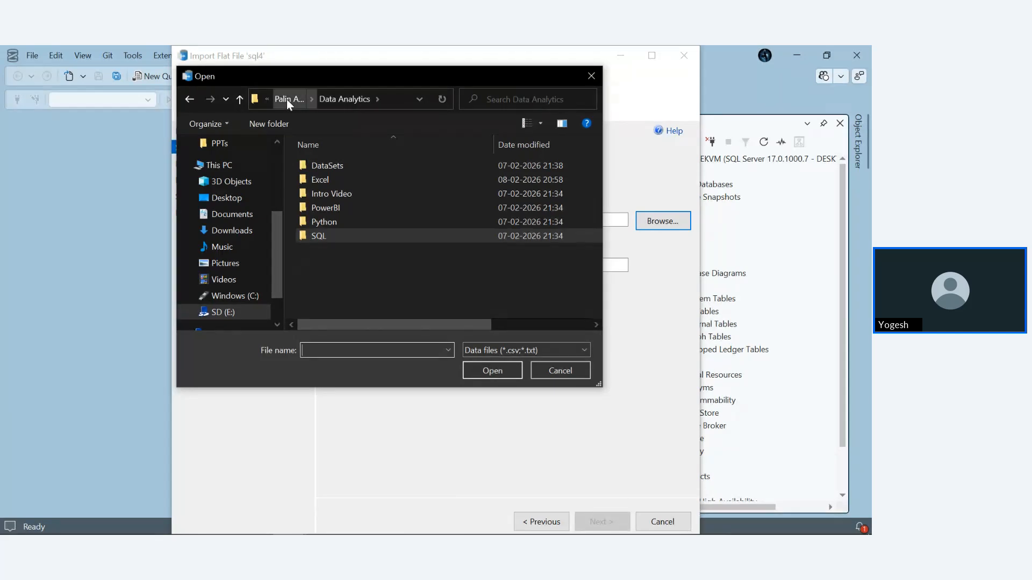
pyautogui.doubleClick(329, 162)
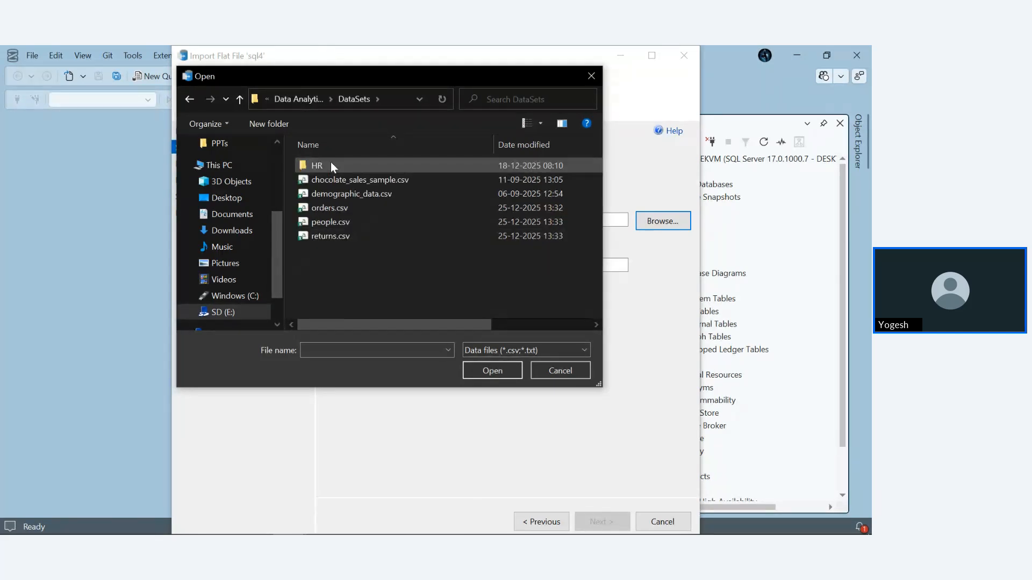
pyautogui.click(398, 183)
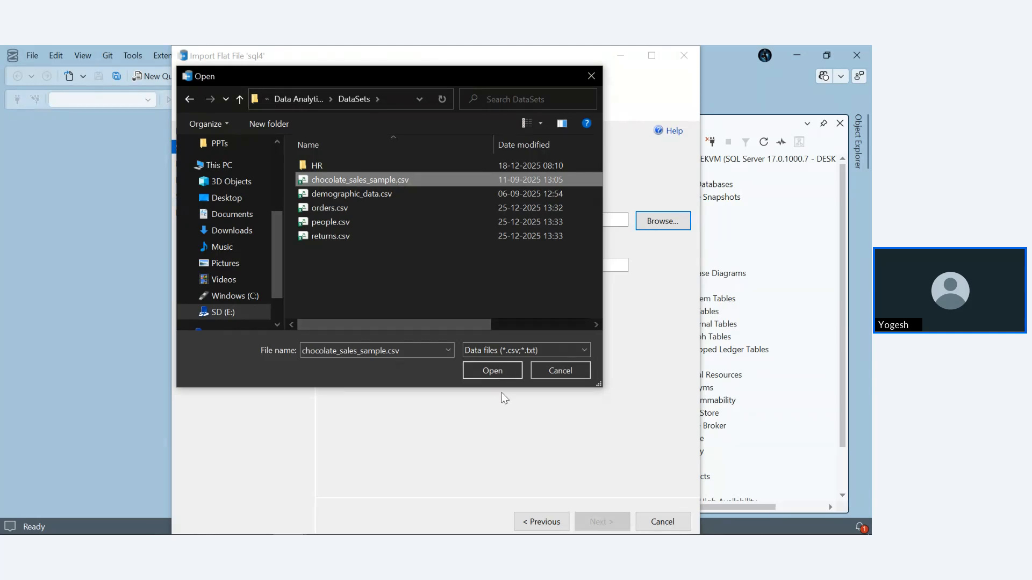
pyautogui.click(486, 370)
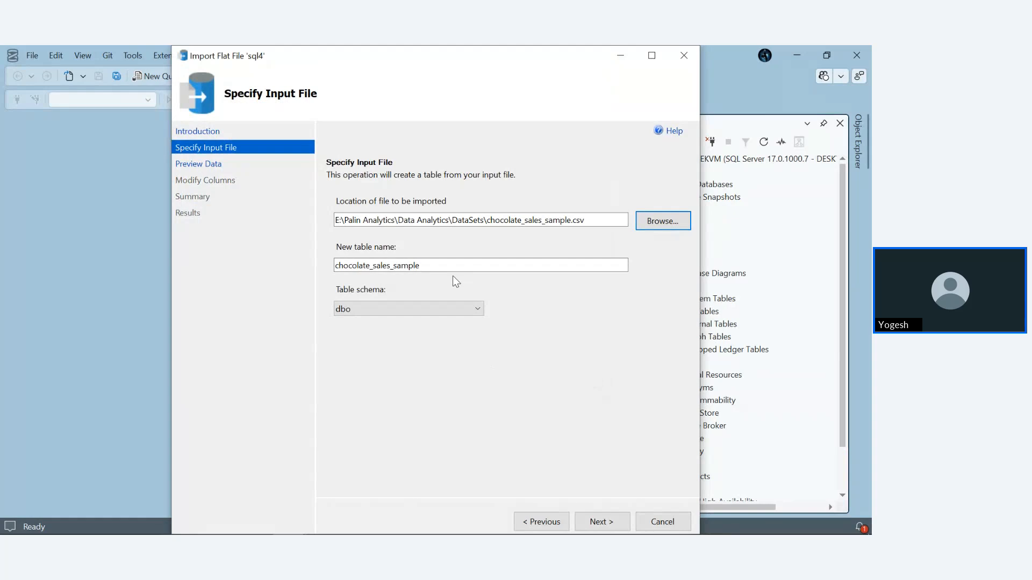
# Step: Set the new table name to choco and continue to the data preview
pyautogui.click(440, 267)
pyautogui.press('BackSpace')
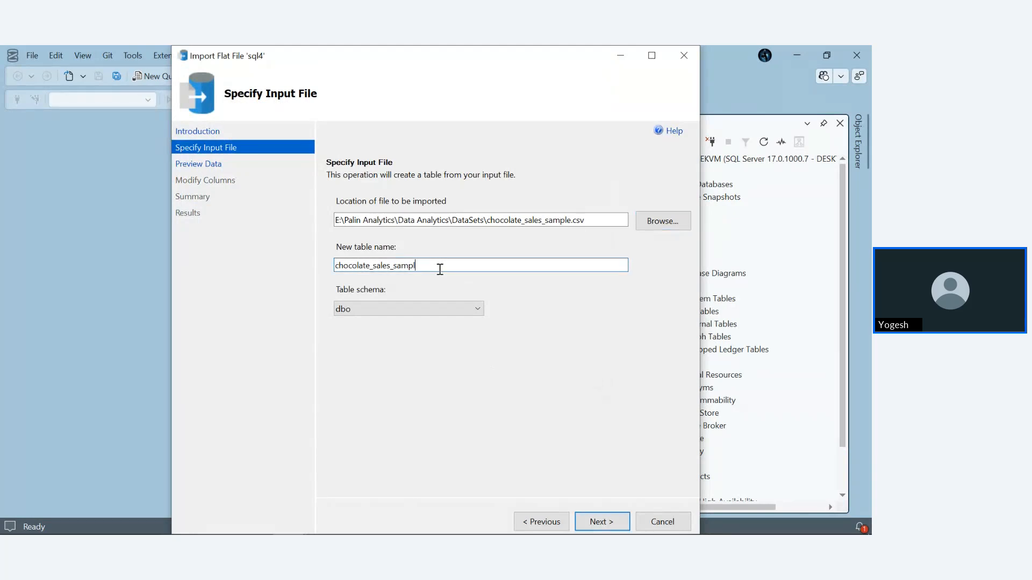
pyautogui.press('BackSpace')
pyautogui.press('BackSpace')
pyautogui.press('BackSpace')
pyautogui.press('BackSpace')
pyautogui.press('BackSpace')
pyautogui.press('BackSpace')
pyautogui.press('BackSpace')
pyautogui.press('BackSpace')
pyautogui.press('BackSpace')
pyautogui.press('BackSpace')
pyautogui.press('BackSpace')
pyautogui.press('BackSpace')
pyautogui.press('BackSpace')
pyautogui.press('BackSpace')
pyautogui.press('BackSpace')
pyautogui.press('BackSpace')
pyautogui.press('BackSpace')
pyautogui.press('BackSpace')
pyautogui.press('BackSpace')
pyautogui.press('BackSpace')
pyautogui.write('choco')
pyautogui.click(612, 525)
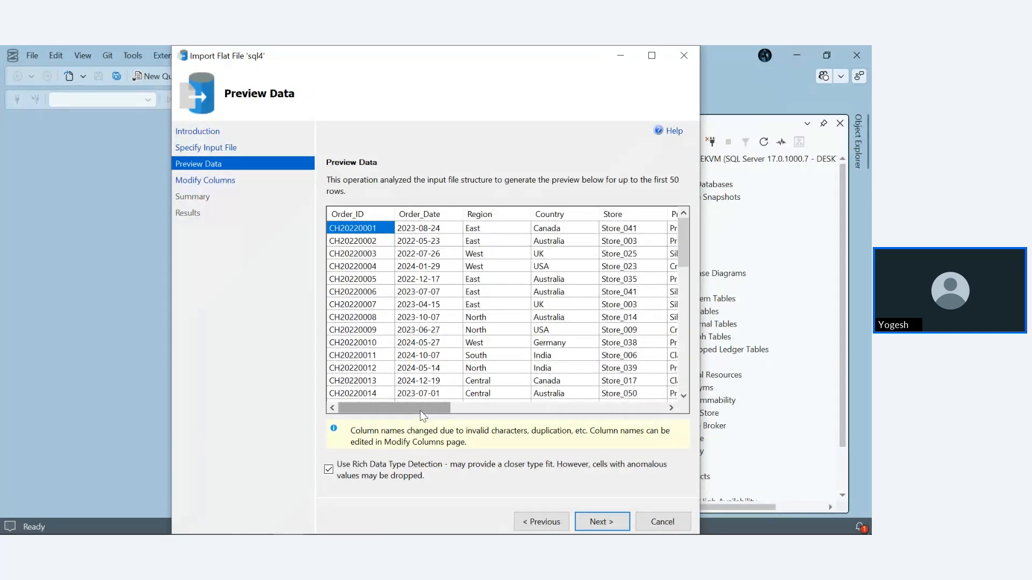
# Step: Allow nulls in every column of the imported table, run the import and close the wizard
pyautogui.moveTo(422, 415); pyautogui.dragTo(695, 408)
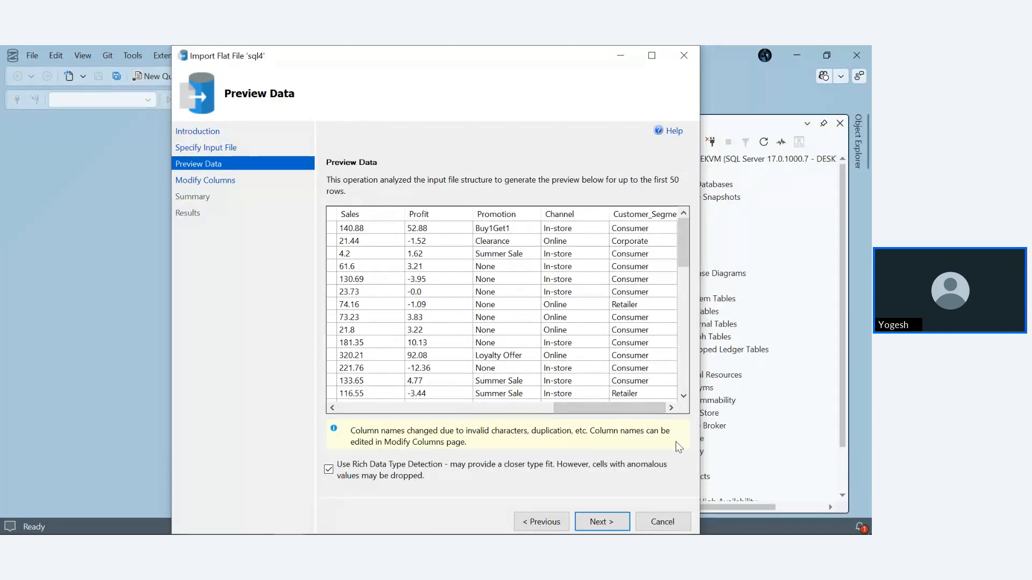
pyautogui.click(606, 524)
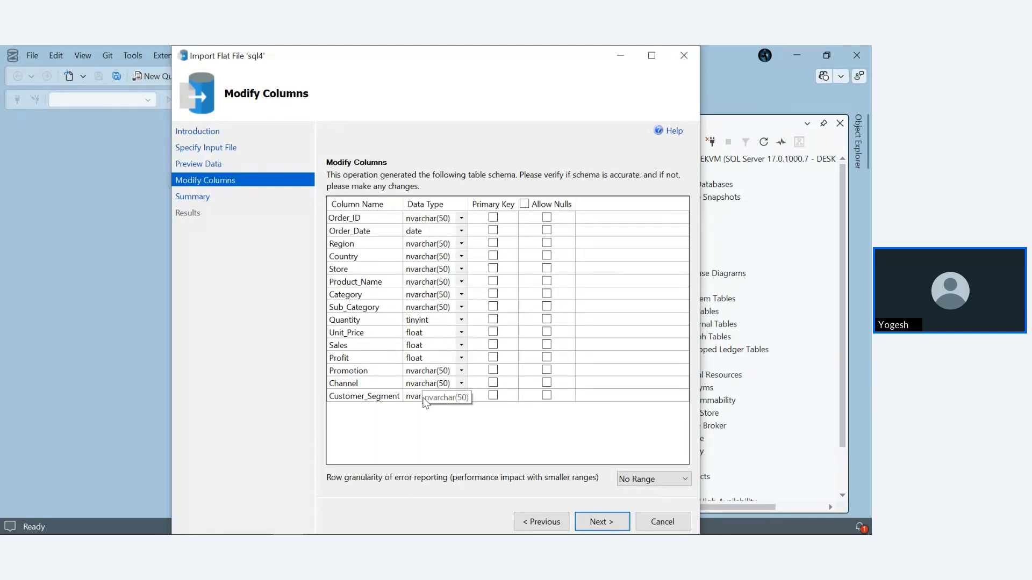
pyautogui.click(524, 205)
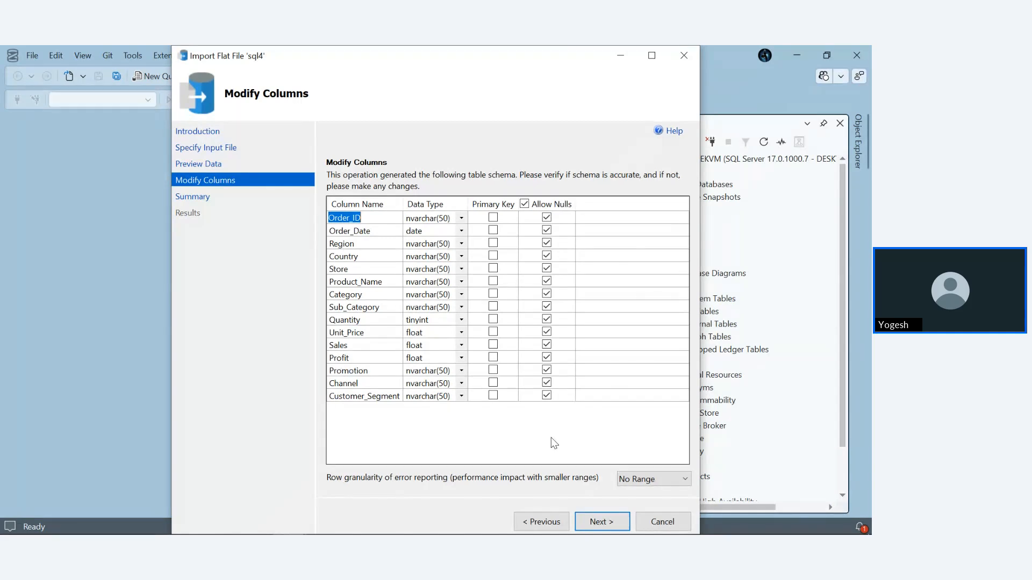
pyautogui.click(601, 518)
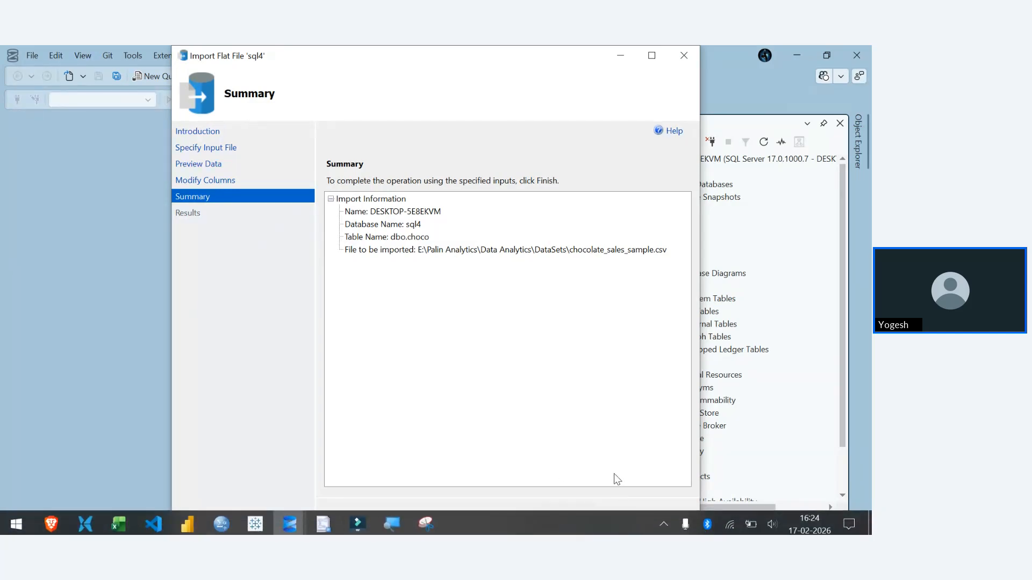
pyautogui.click(611, 515)
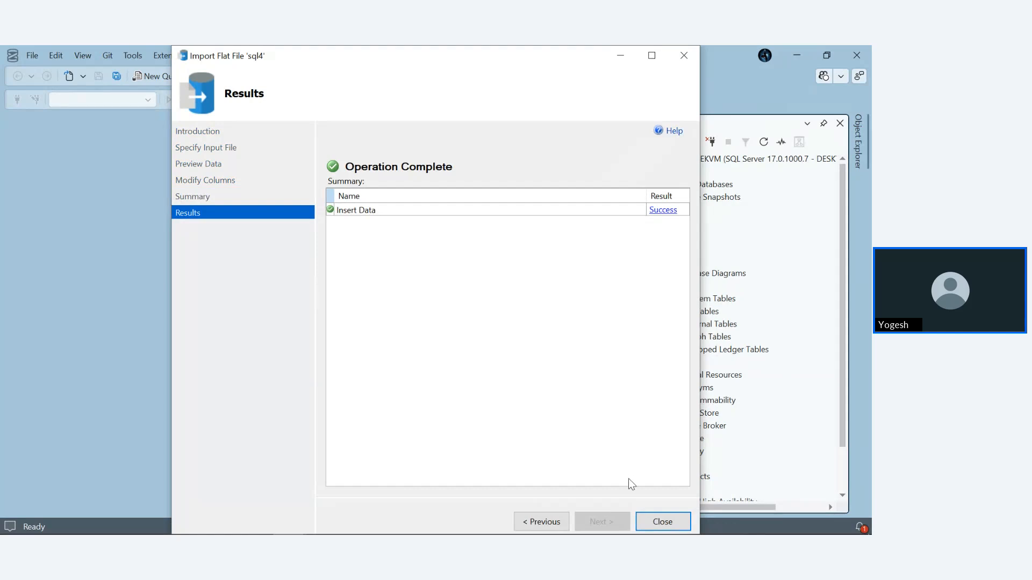
pyautogui.click(662, 522)
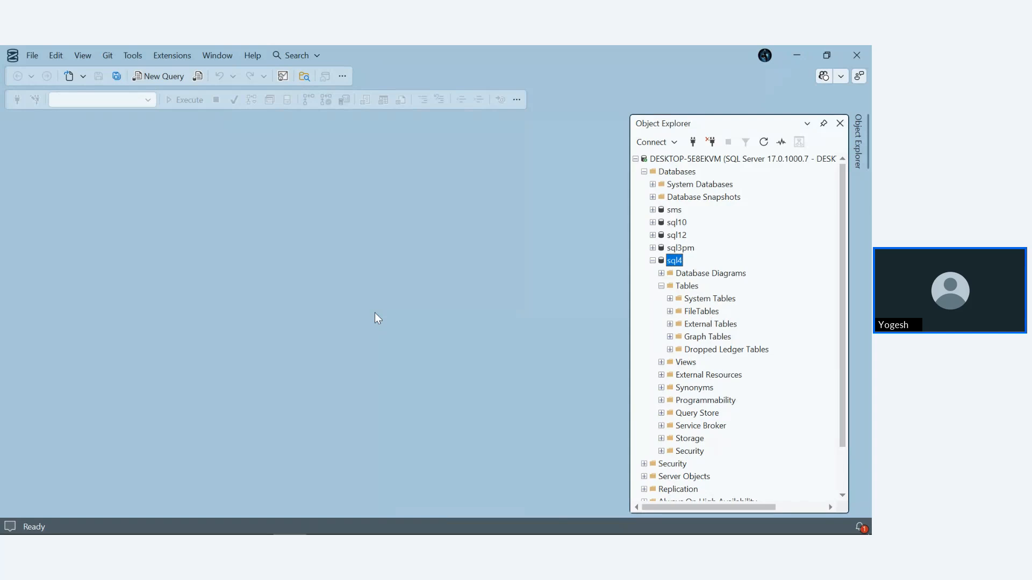
# Step: Create a new query and write the statement USE sql4; with the keyword in uppercase
pyautogui.hotkey('ctrl', 'n')
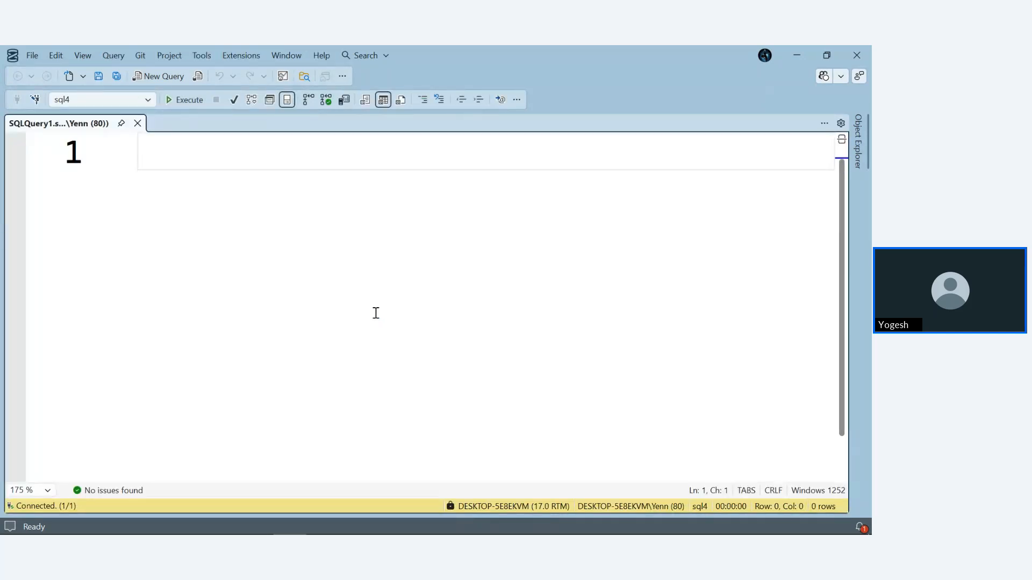
pyautogui.write('use sql4')
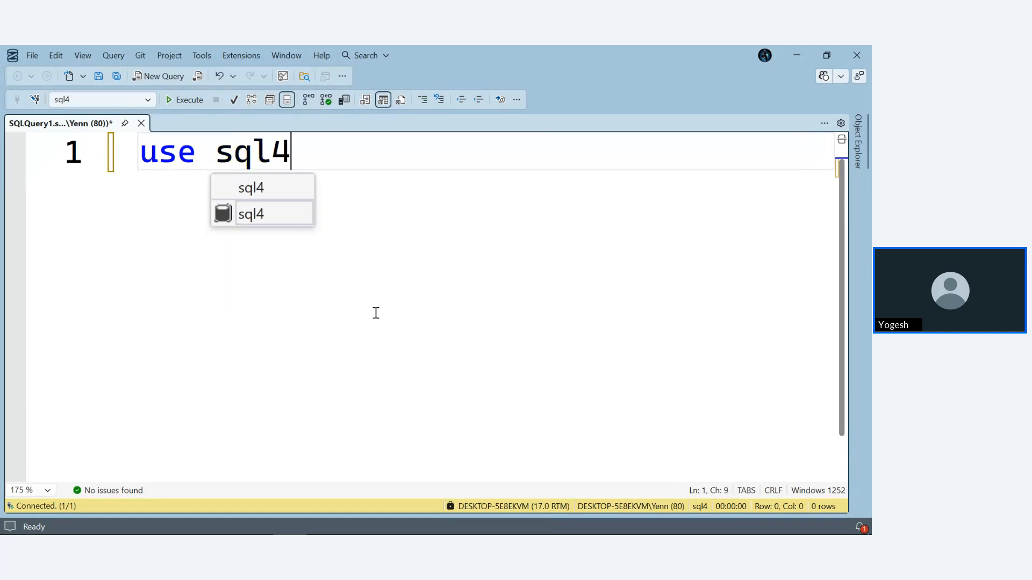
pyautogui.write(';')
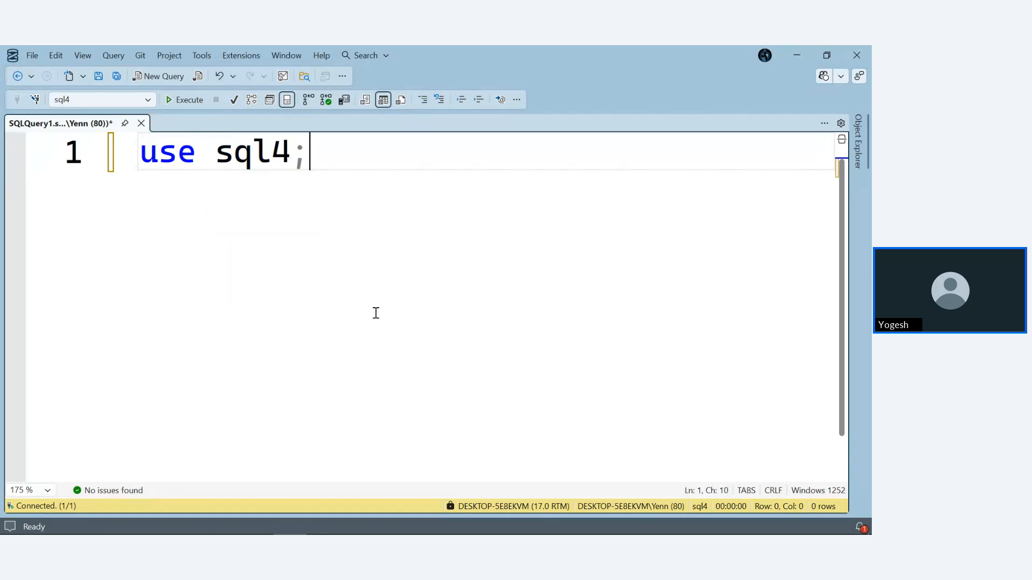
pyautogui.press('Left')
pyautogui.press('Left')
pyautogui.press('Left')
pyautogui.press('Left')
pyautogui.press('Left')
pyautogui.press('Left')
pyautogui.press('BackSpace')
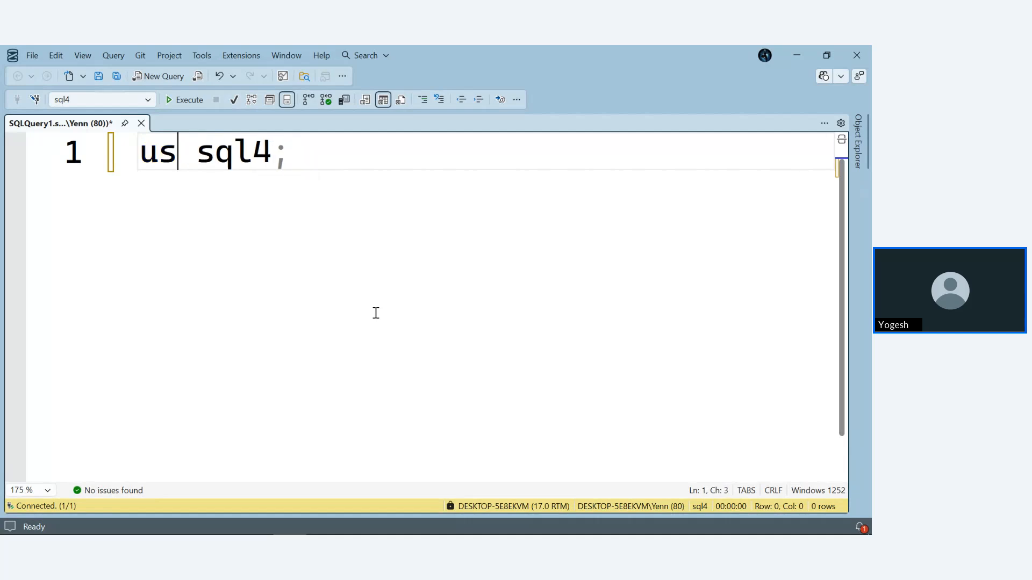
pyautogui.press('BackSpace')
pyautogui.press('BackSpace')
pyautogui.write('USE')
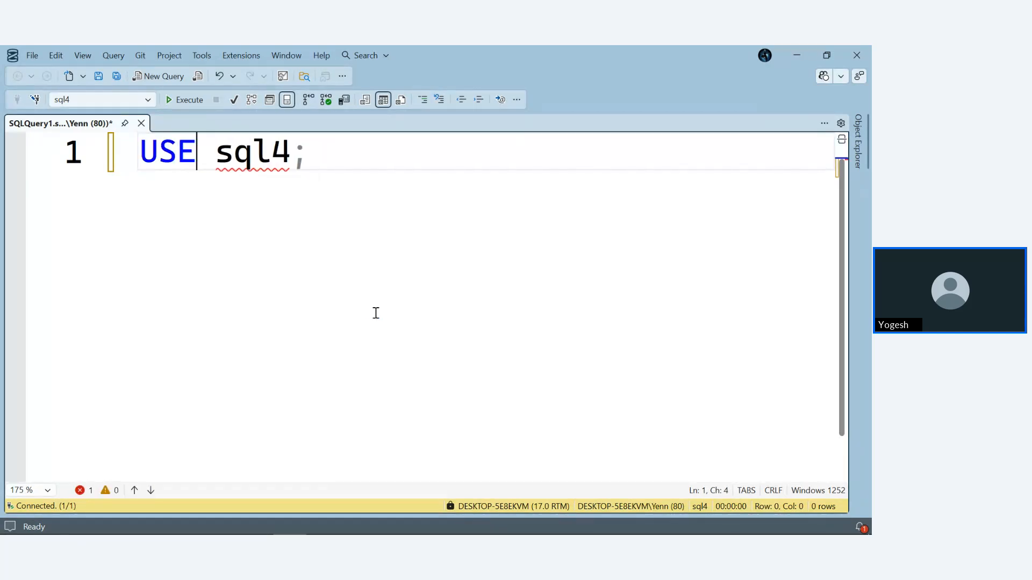
pyautogui.press('Right')
pyautogui.press('Right')
pyautogui.press('Right')
pyautogui.press('Right')
pyautogui.press('Right')
pyautogui.press('Right')
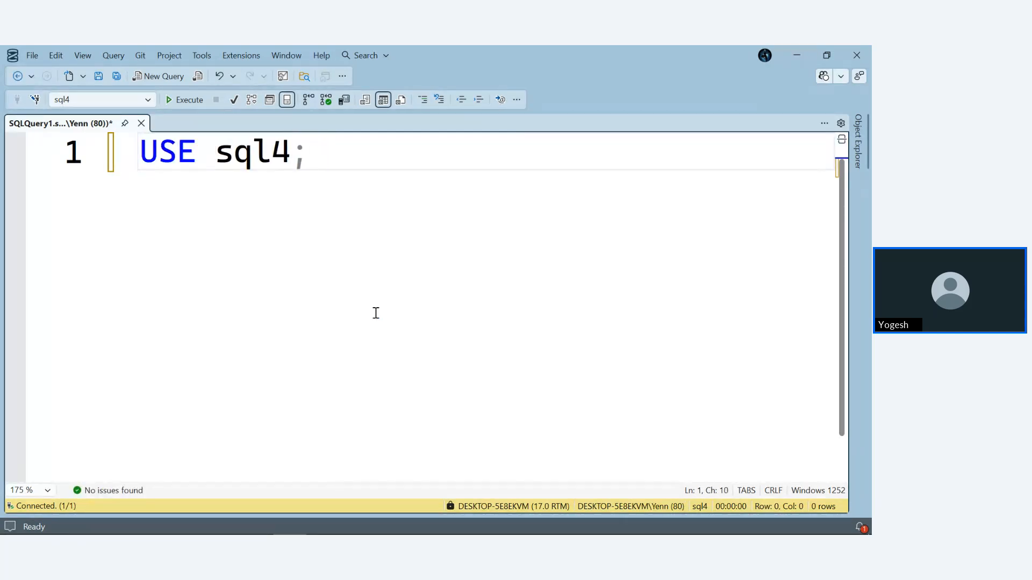
# Step: Add SELECT * FROM choco; on line 3, execute the query and look through the returned rows
pyautogui.press('Return')
pyautogui.press('Return')
pyautogui.write('S')
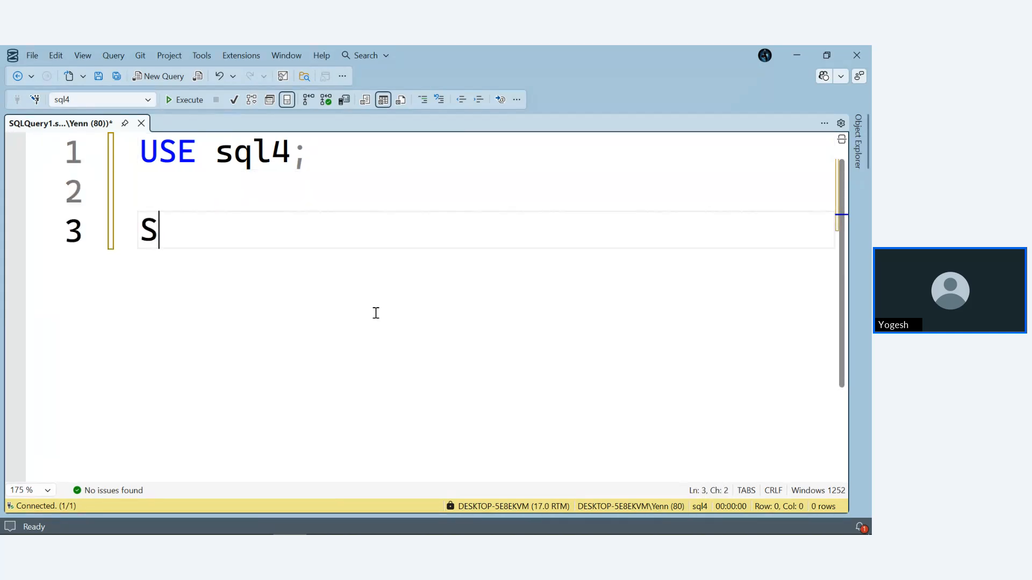
pyautogui.write('ELECT *')
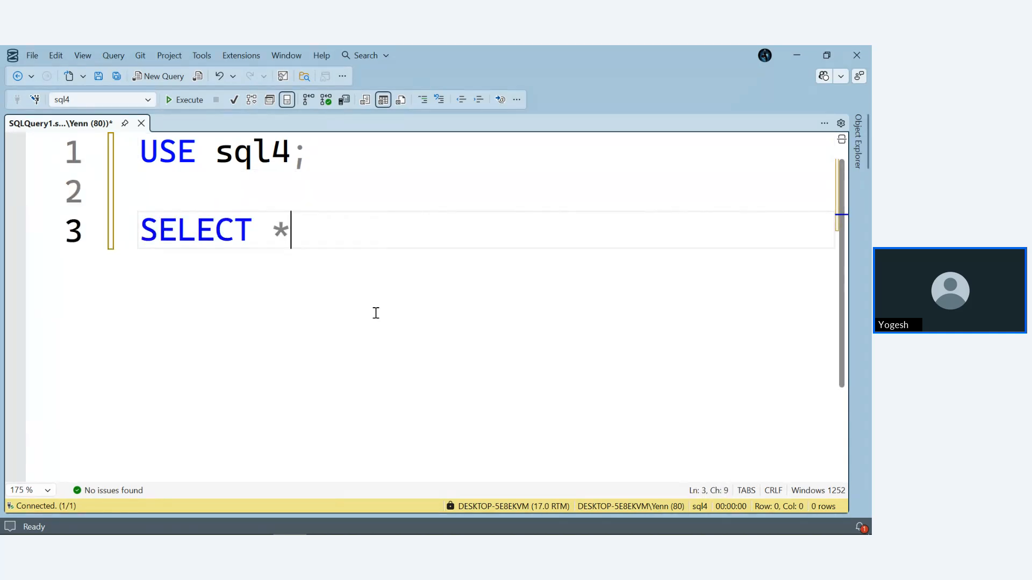
pyautogui.write(' FROM ')
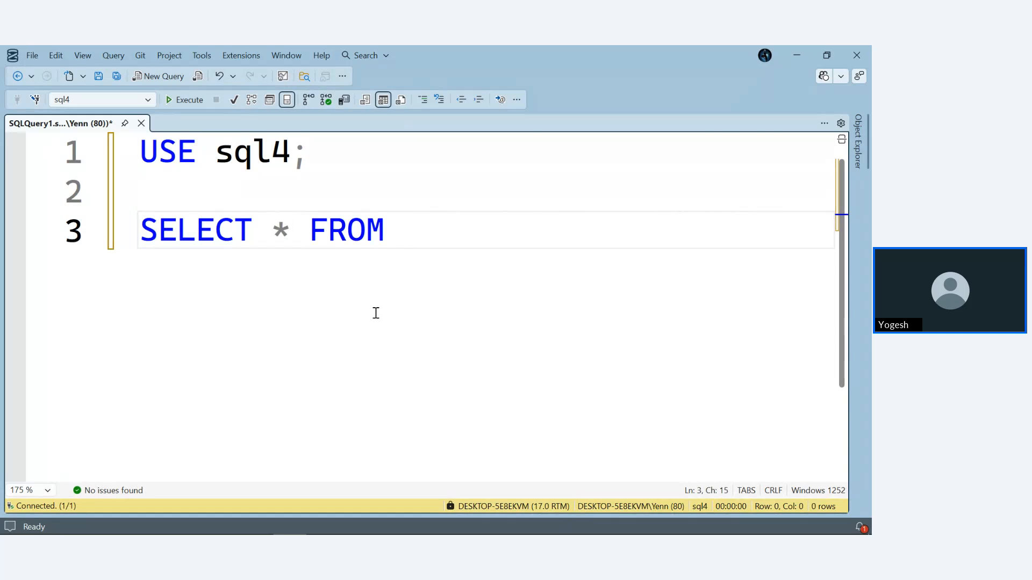
pyautogui.write('choco')
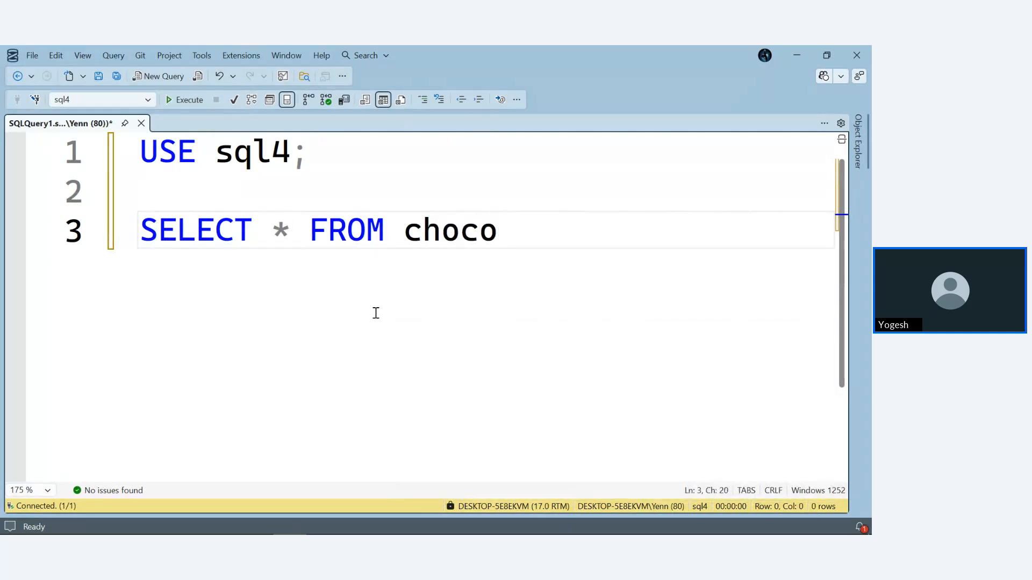
pyautogui.write(';')
pyautogui.press('F5')
pyautogui.scroll(-5, 462, 449)
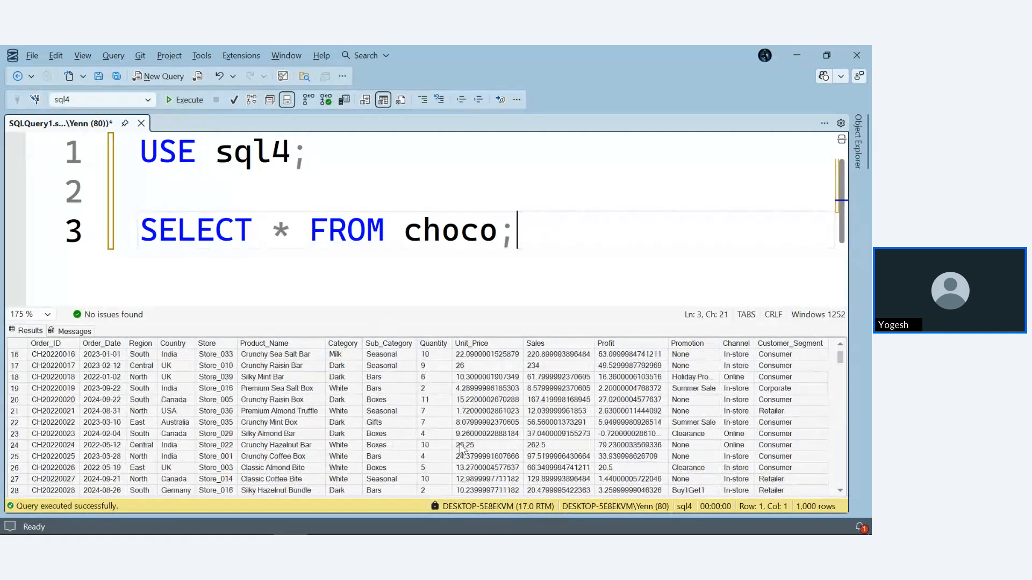
pyautogui.scroll(-20, 462, 449)
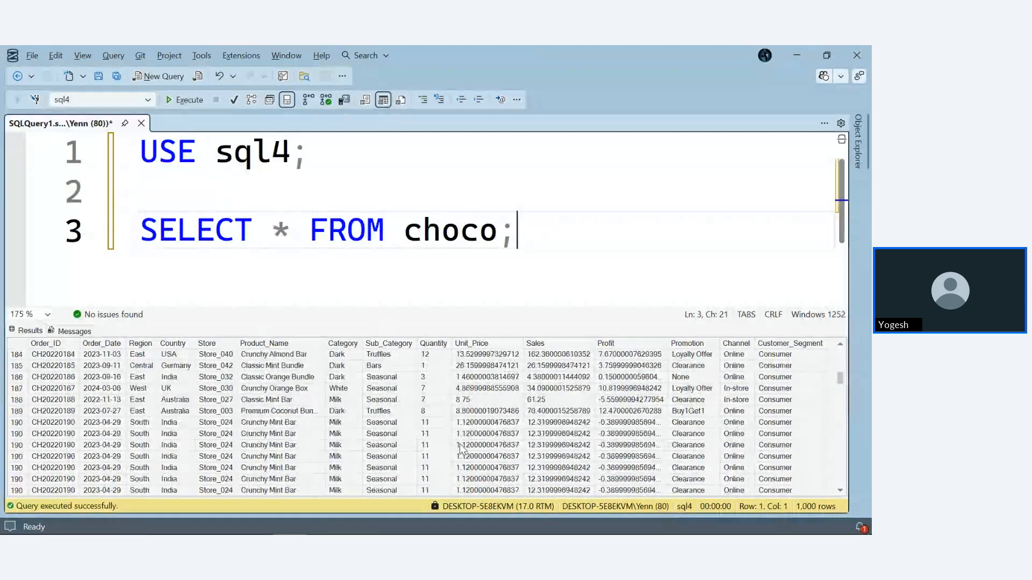
pyautogui.scroll(-20, 462, 449)
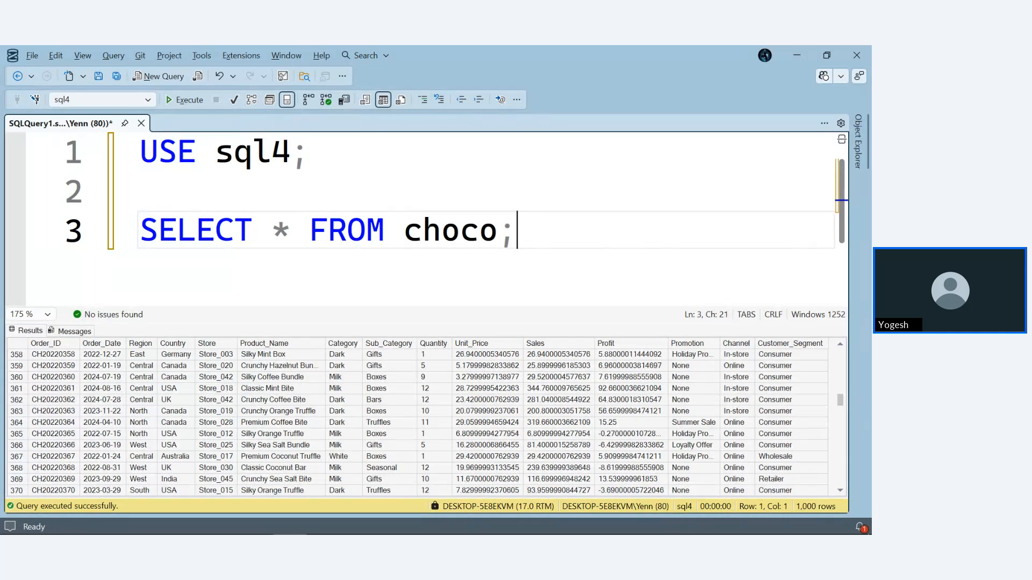
# Step: Bring up the SQL Server Import and Export Wizard, return to its welcome page and exit the wizard without importing
pyautogui.moveTo(281, 532)
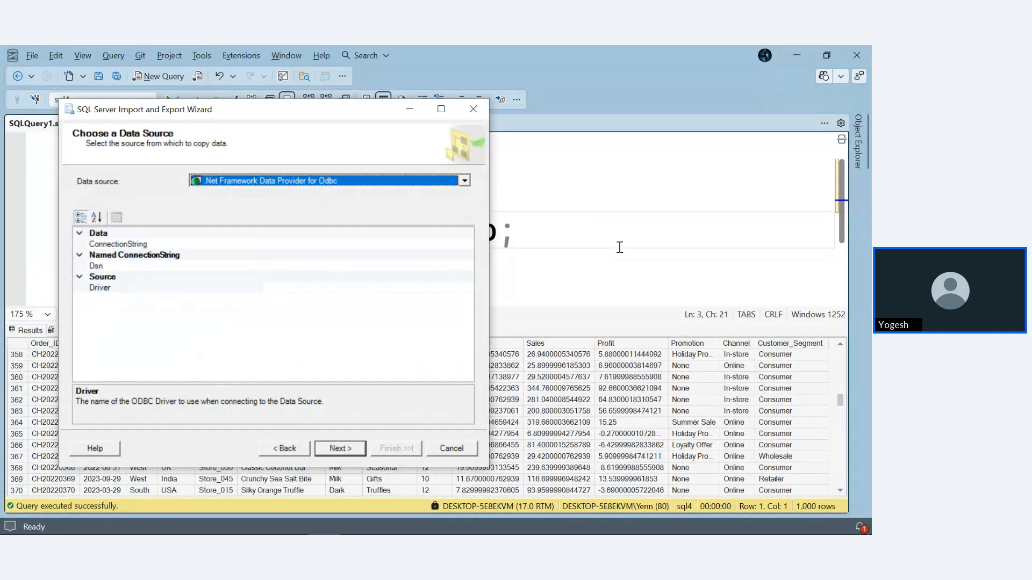
pyautogui.click(285, 448)
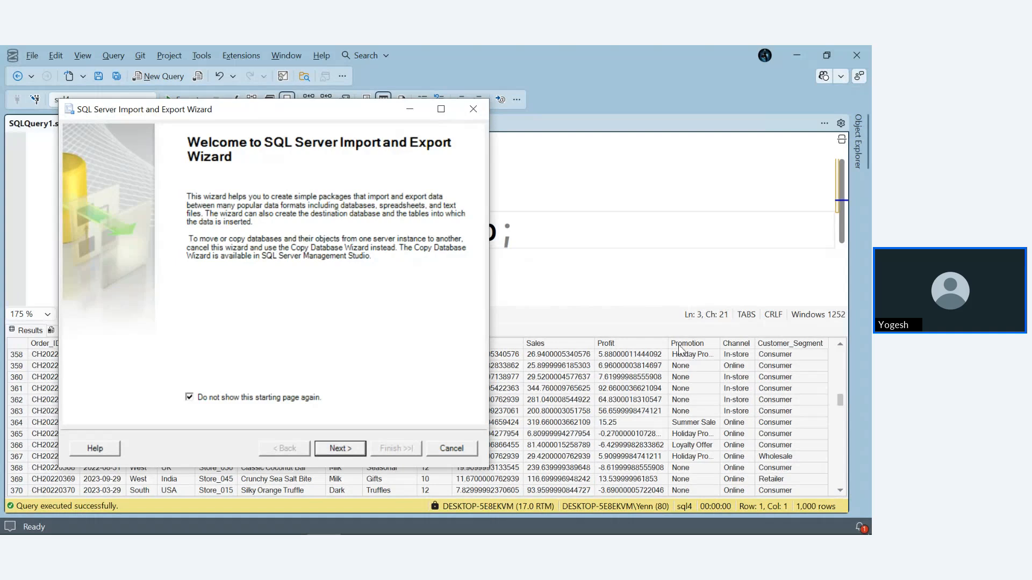
pyautogui.click(454, 449)
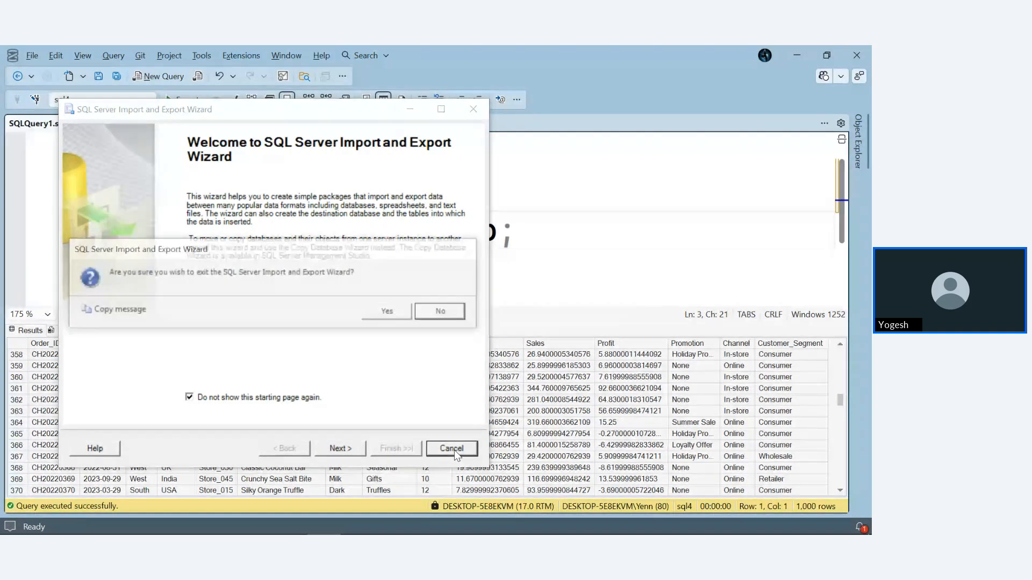
pyautogui.click(387, 311)
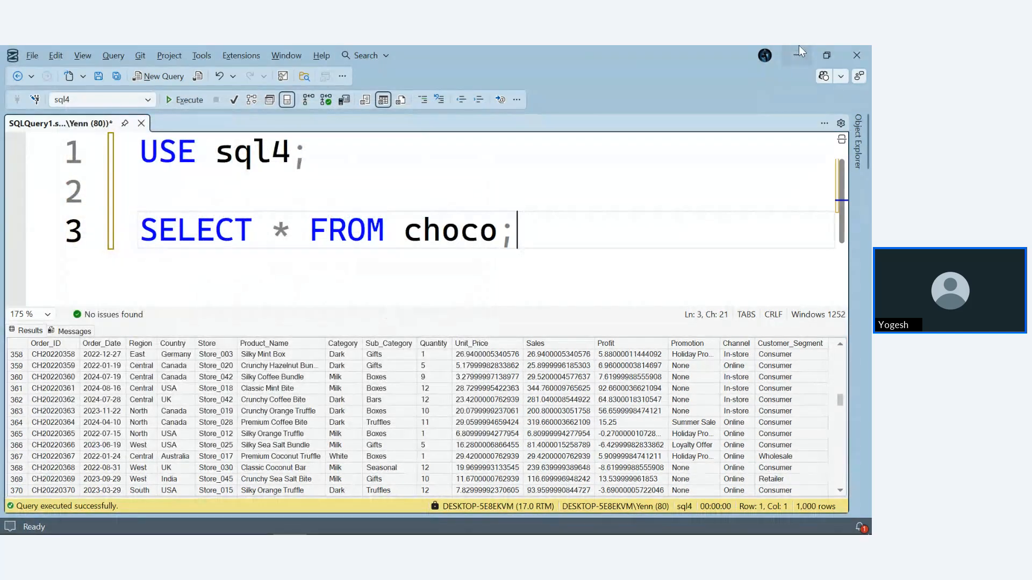
# Step: Minimize SQL Server Management Studio, switch to the TN-DA-101 Zoho Meeting in Brave and stop sharing the screen
pyautogui.click(798, 49)
pyautogui.click(52, 520)
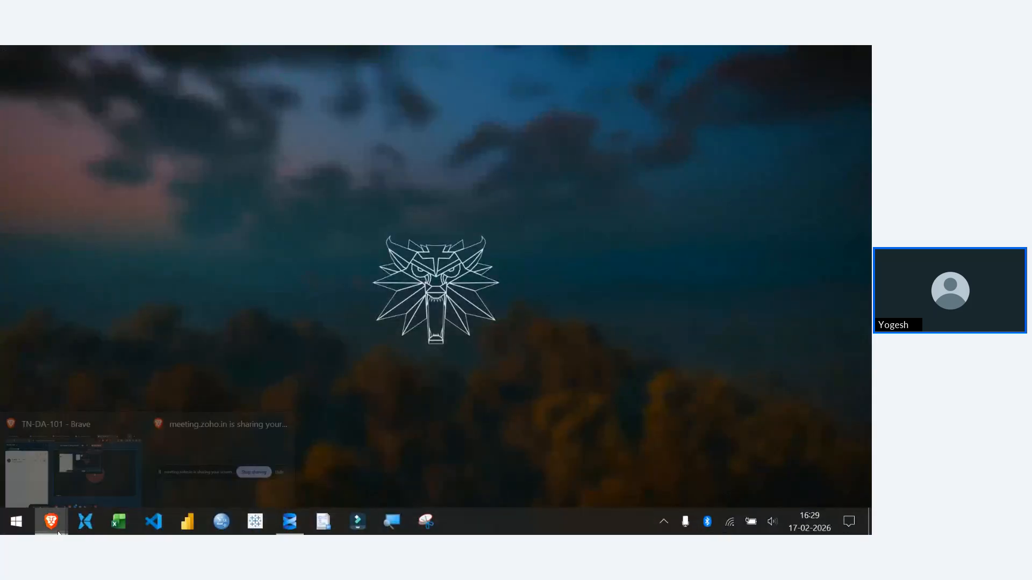
pyautogui.click(57, 497)
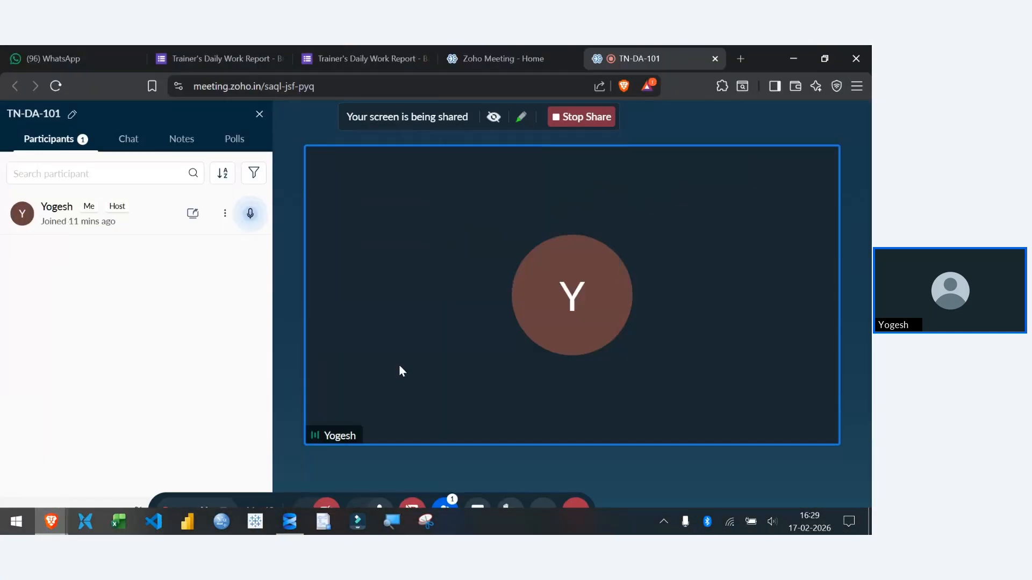
pyautogui.click(580, 116)
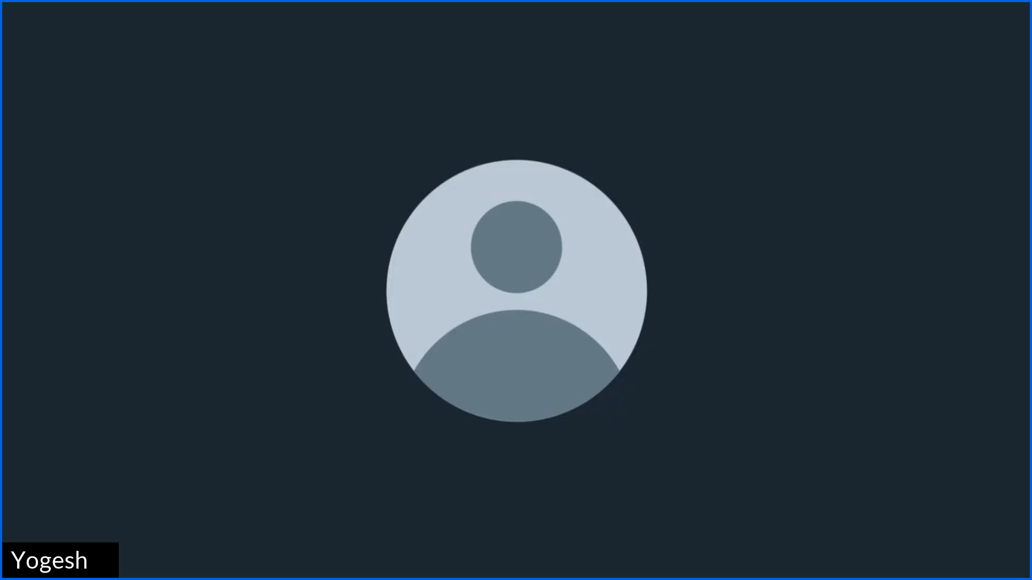